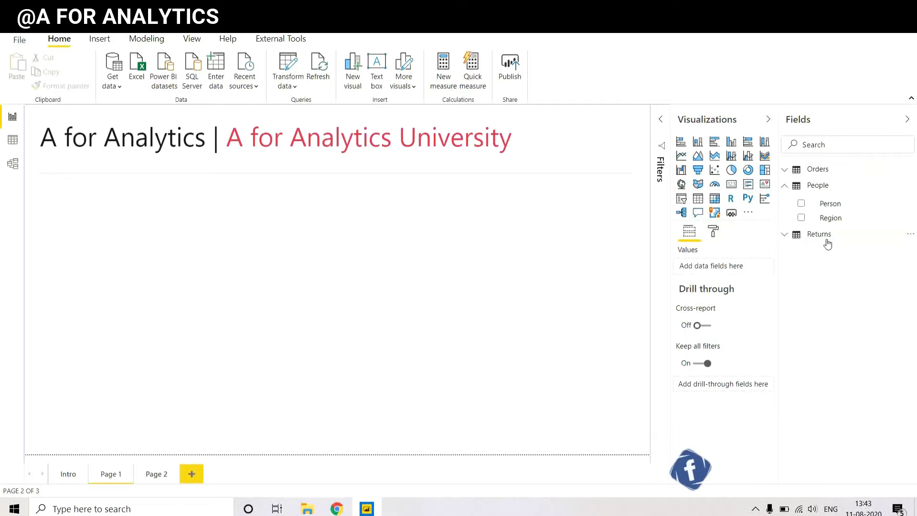
Select the People table in the Fields pane to bring up its Table tools
{"action": "left_click", "coordinate": [792, 186]}
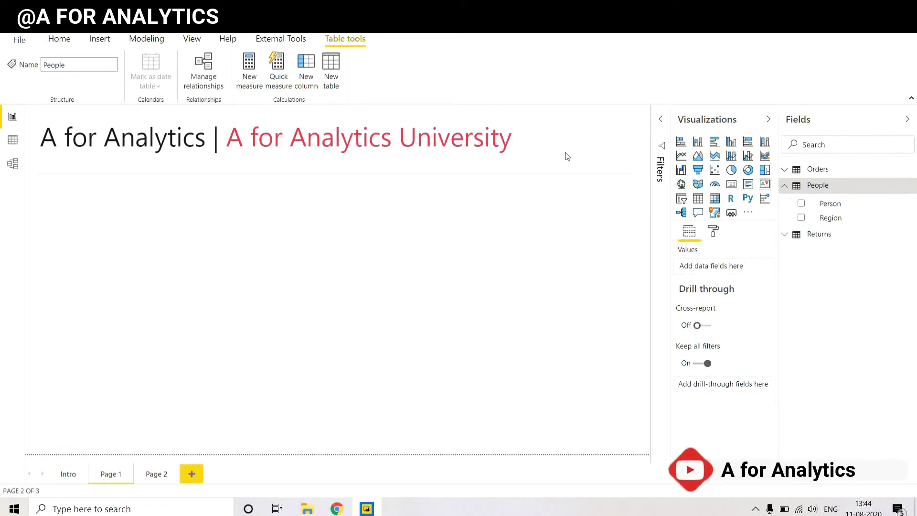
Start a new measure, Sales for Australia = CALCULATE(SUM(Orders[Sales]), in the People table
{"action": "left_click", "coordinate": [241, 76]}
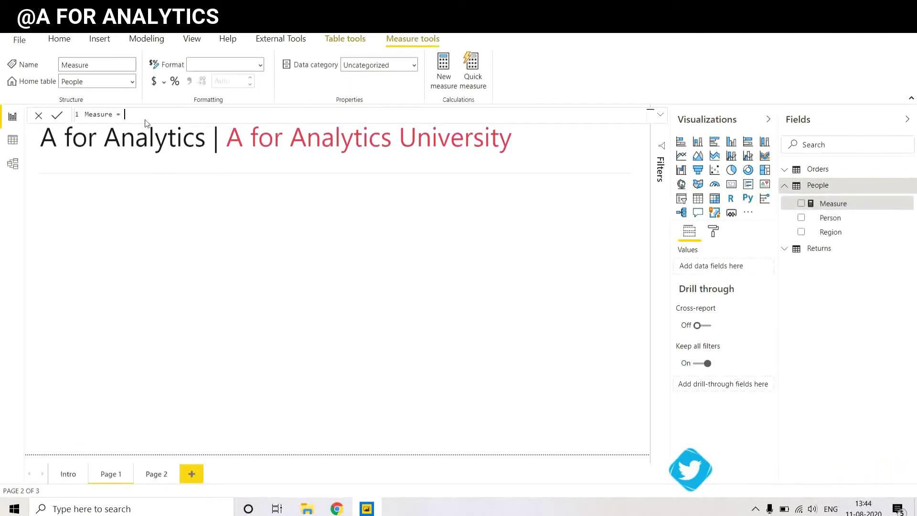
{"action": "left_click_drag", "start_coordinate": [99, 115], "coordinate": [82, 115]}
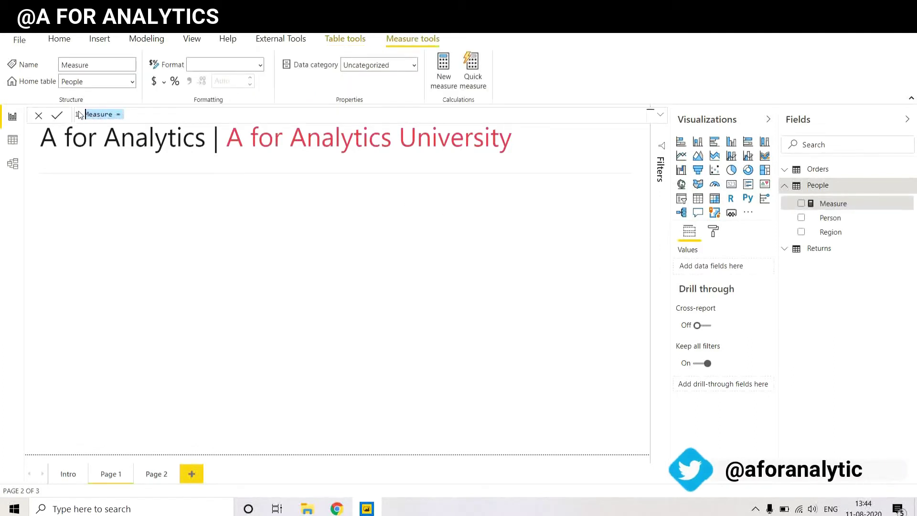
{"action": "key", "text": "BackSpace"}
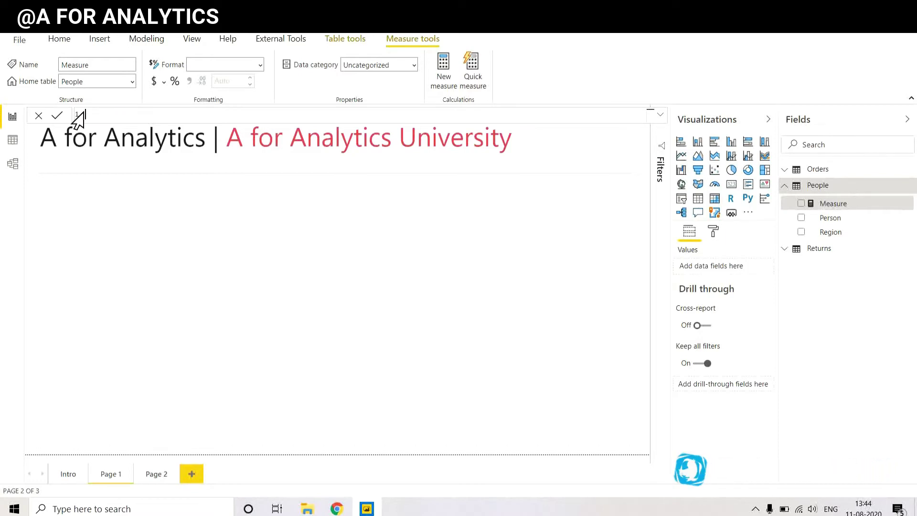
{"action": "type", "text": "Sales f"}
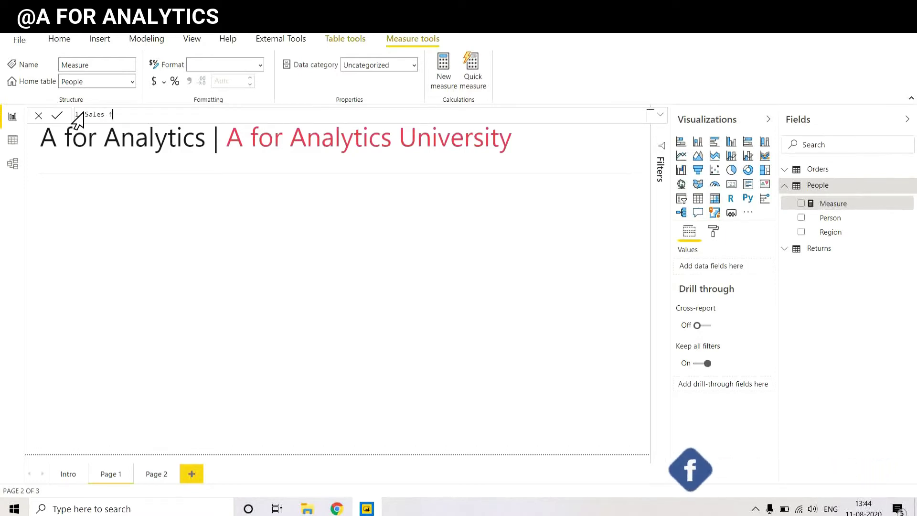
{"action": "type", "text": "or AUs"}
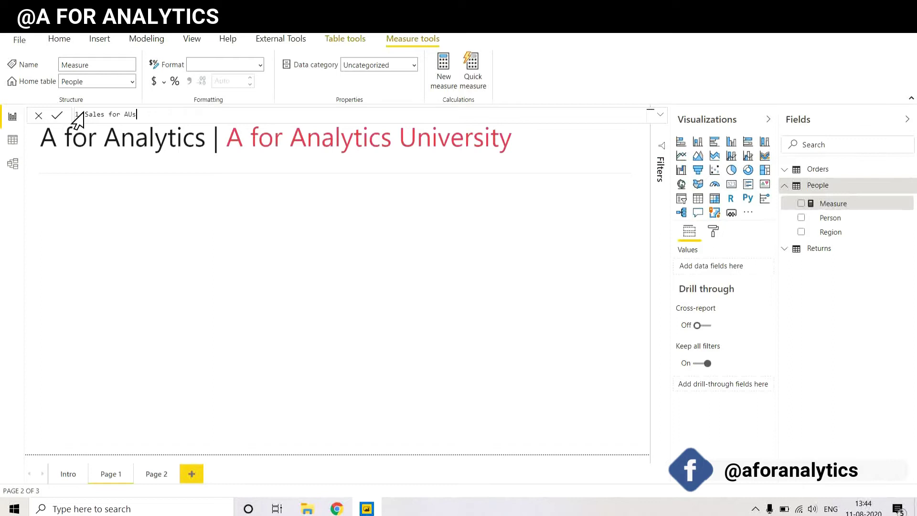
{"action": "key", "text": "BackSpace"}
{"action": "key", "text": "BackSpace"}
{"action": "type", "text": "ustralia "}
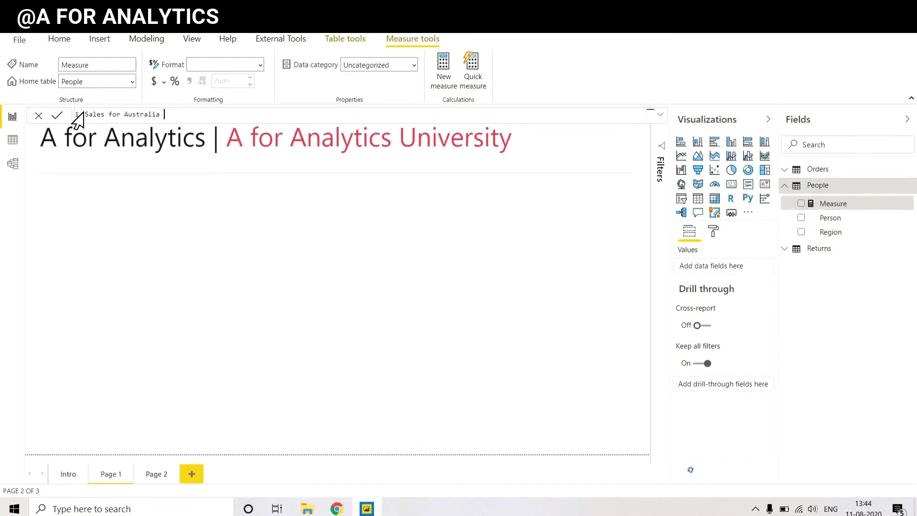
{"action": "type", "text": "= CALCULATE( "}
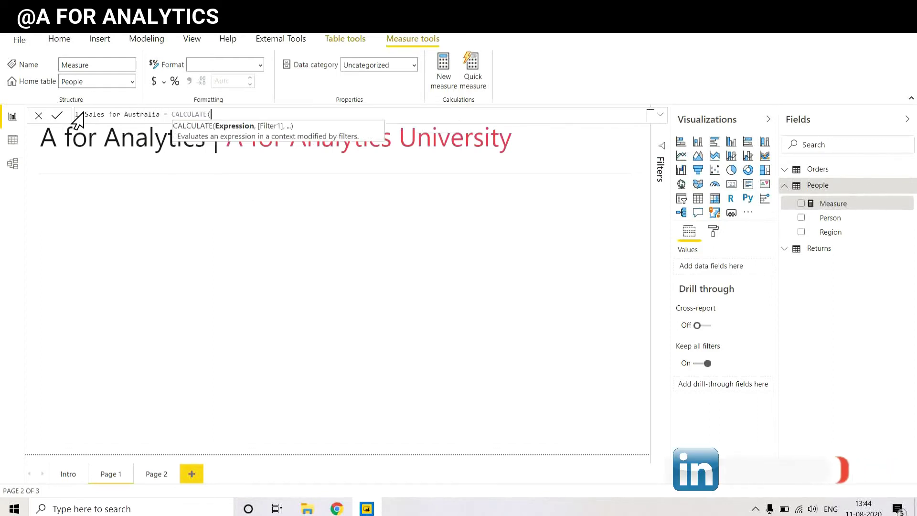
{"action": "type", "text": "SUM(sales"}
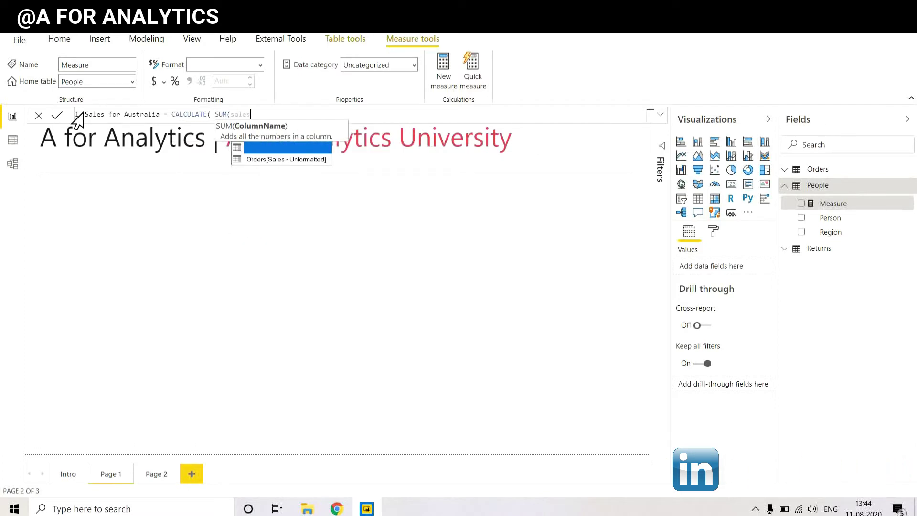
{"action": "key", "text": "Tab"}
Finish the formula with the Orders[Country] = "Australia" filter and commit the measure
{"action": "type", "text": "),"}
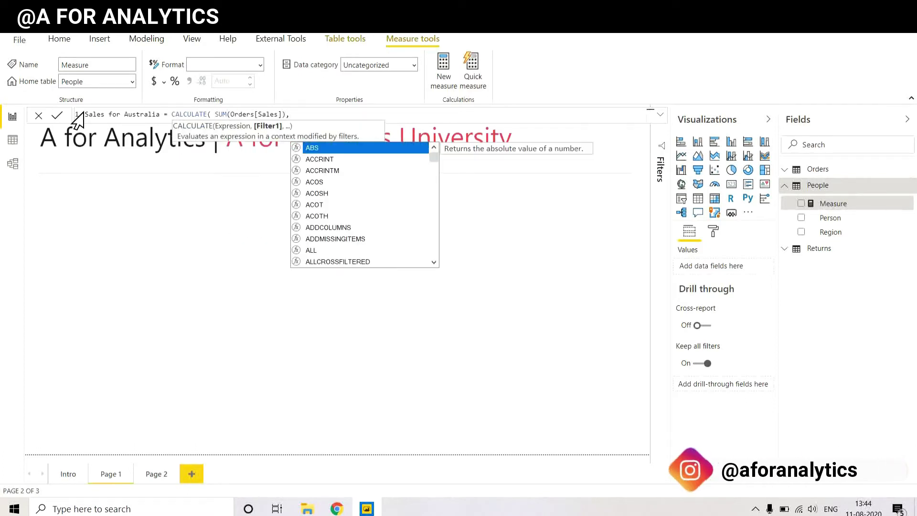
{"action": "type", "text": "countr"}
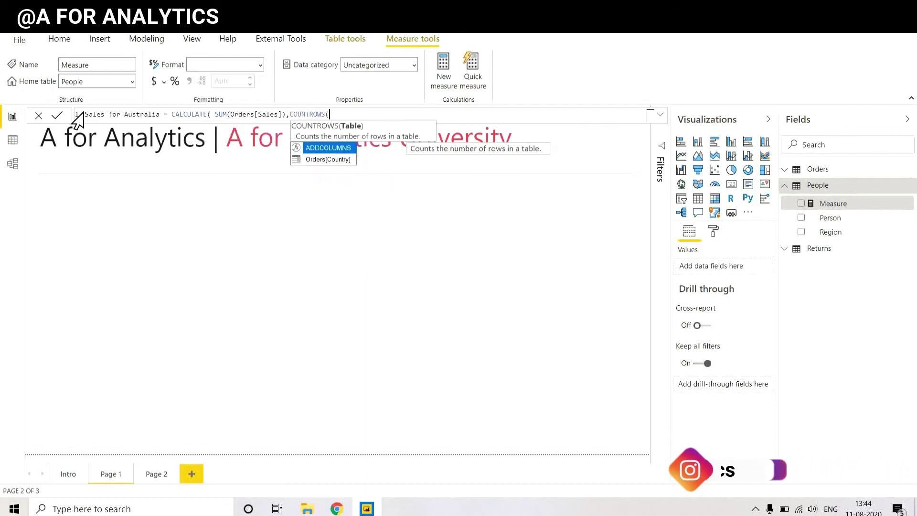
{"action": "key", "text": "Tab"}
{"action": "key", "text": "BackSpace"}
{"action": "key", "text": "BackSpace"}
{"action": "key", "text": "BackSpace"}
{"action": "key", "text": "BackSpace"}
{"action": "key", "text": "BackSpace"}
{"action": "key", "text": "BackSpace"}
{"action": "key", "text": "BackSpace"}
{"action": "key", "text": "BackSpace"}
{"action": "key", "text": "BackSpace"}
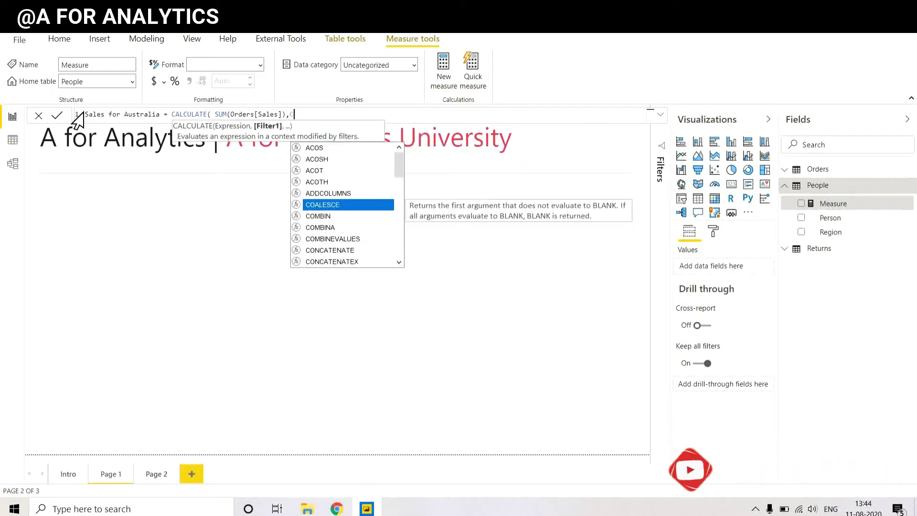
{"action": "type", "text": "ountr"}
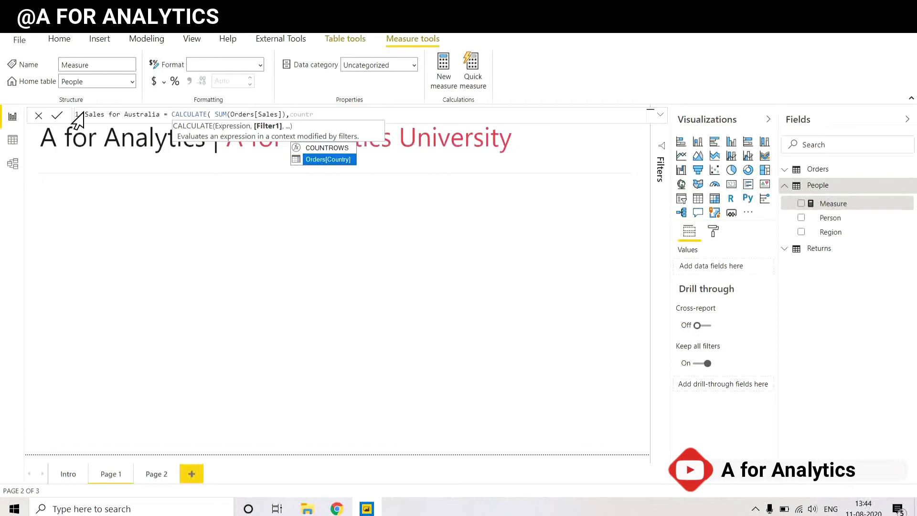
{"action": "key", "text": "Tab"}
{"action": "type", "text": "= "}
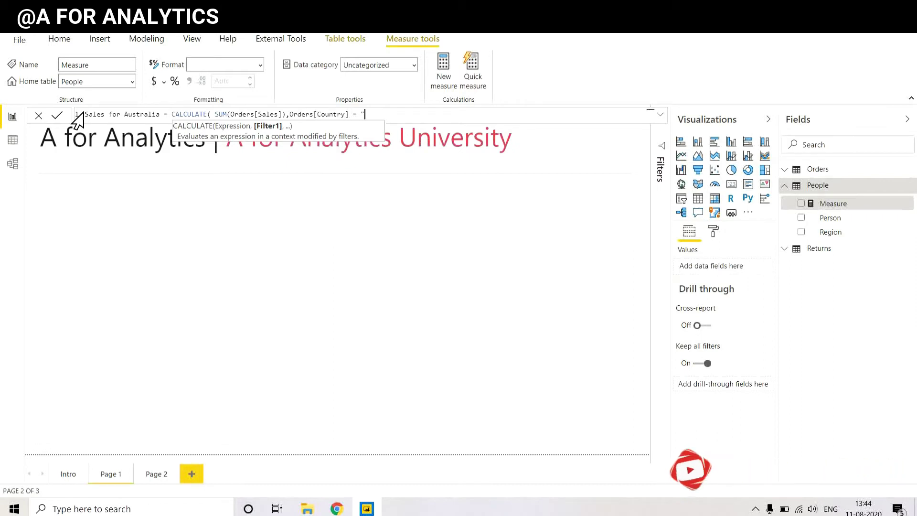
{"action": "type", "text": "\"Austr"}
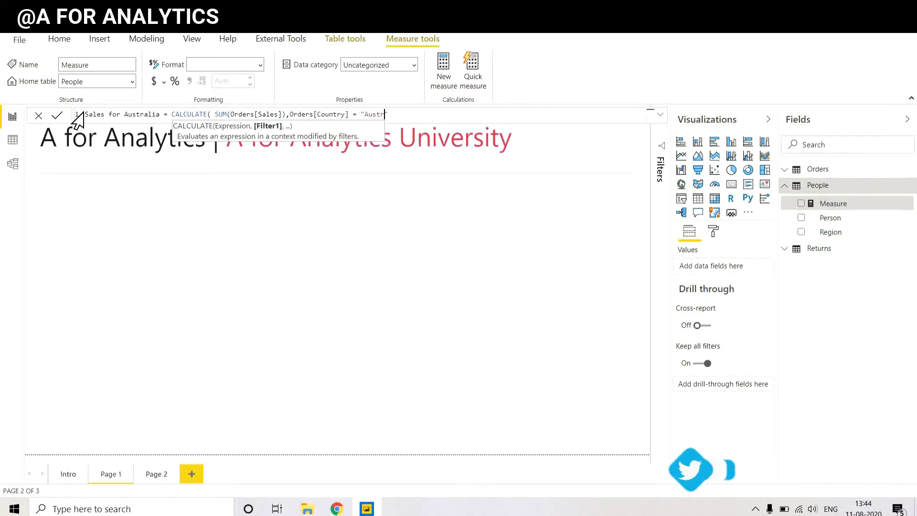
{"action": "type", "text": "alia\")"}
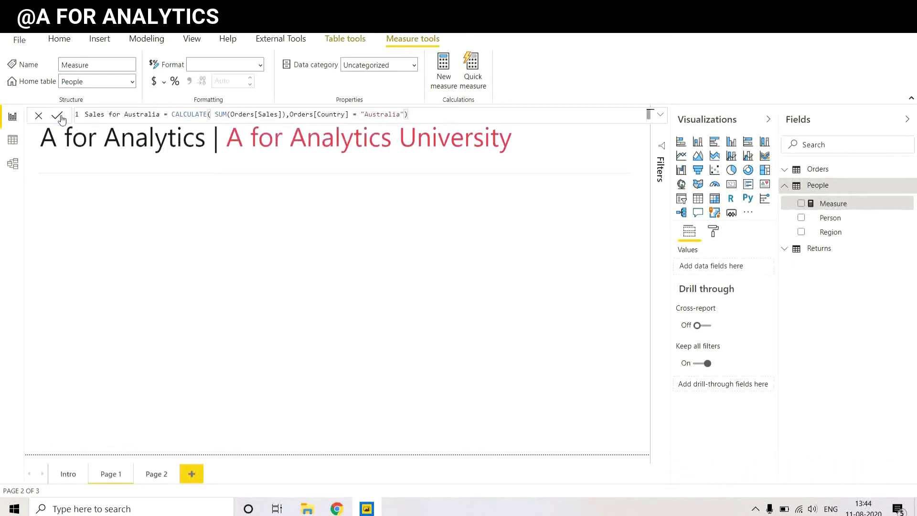
{"action": "left_click", "coordinate": [58, 117]}
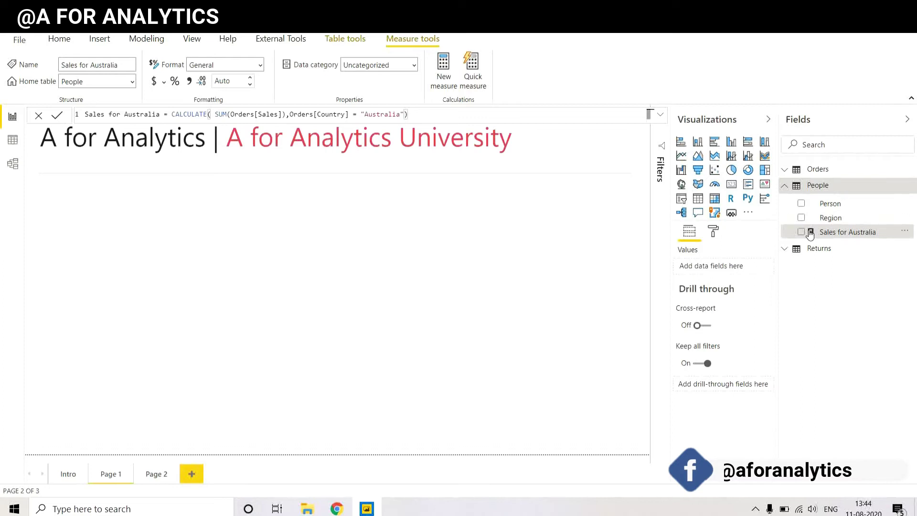
Add an empty table visual to the page and make it taller
{"action": "left_click", "coordinate": [557, 285]}
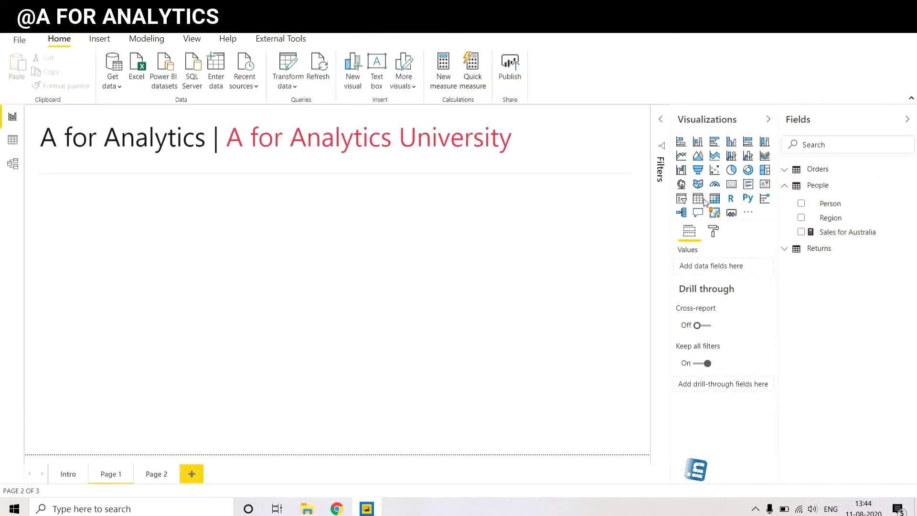
{"action": "left_click", "coordinate": [698, 199]}
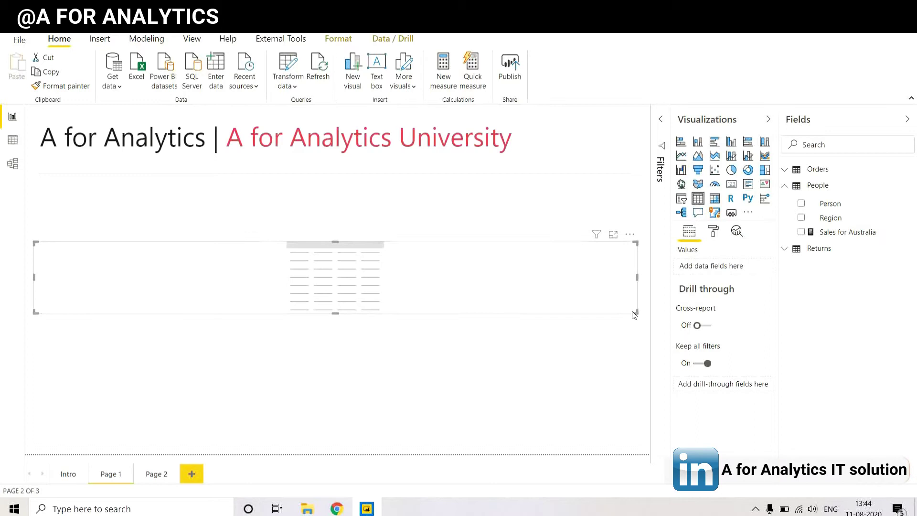
{"action": "left_click_drag", "start_coordinate": [634, 314], "coordinate": [631, 369]}
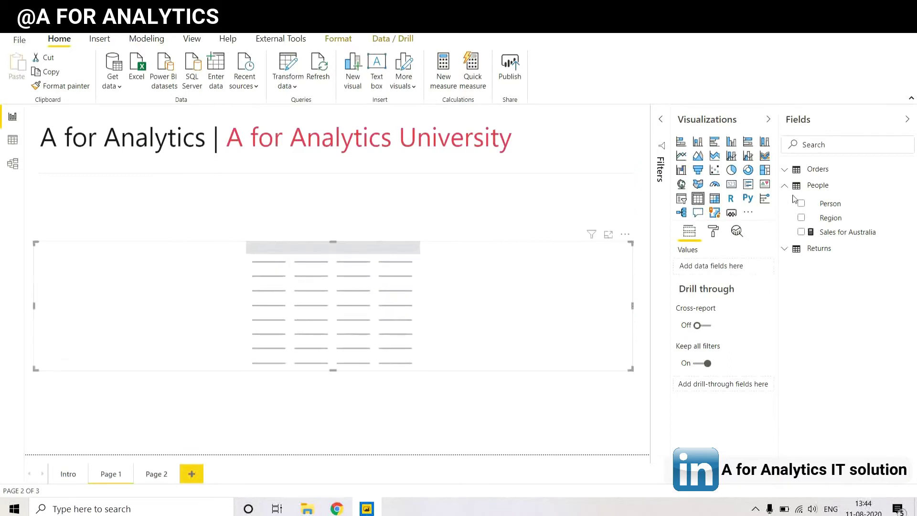
Add the Country and Sales fields to the table visual via the field search
{"action": "left_click", "coordinate": [813, 146]}
{"action": "type", "text": "coun"}
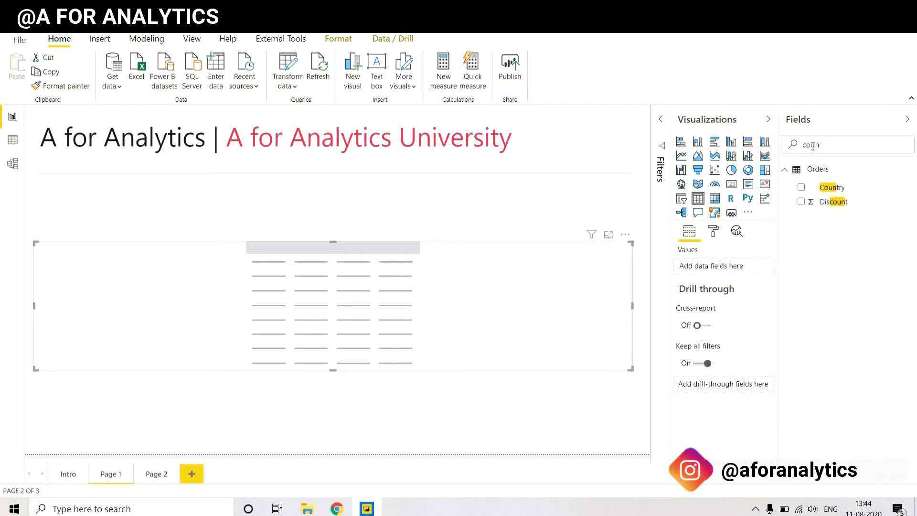
{"action": "left_click", "coordinate": [804, 189]}
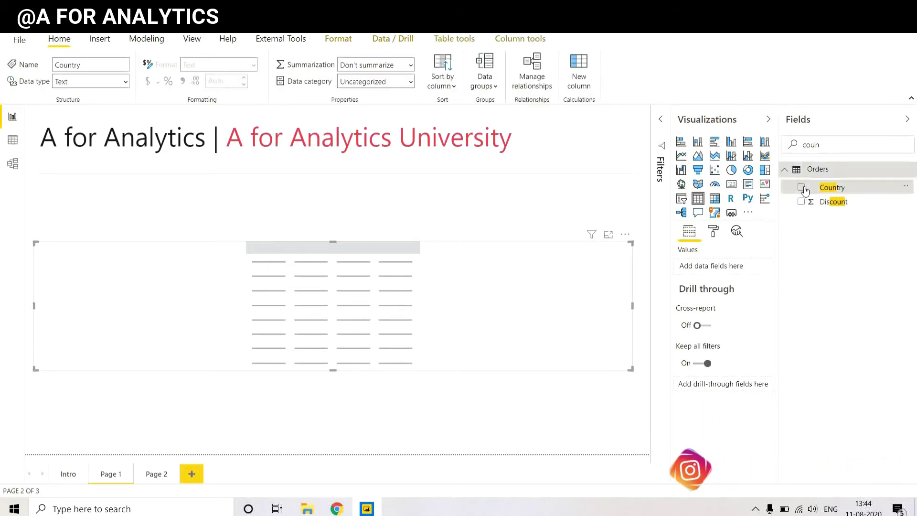
{"action": "left_click", "coordinate": [804, 189]}
{"action": "double_click", "coordinate": [812, 145]}
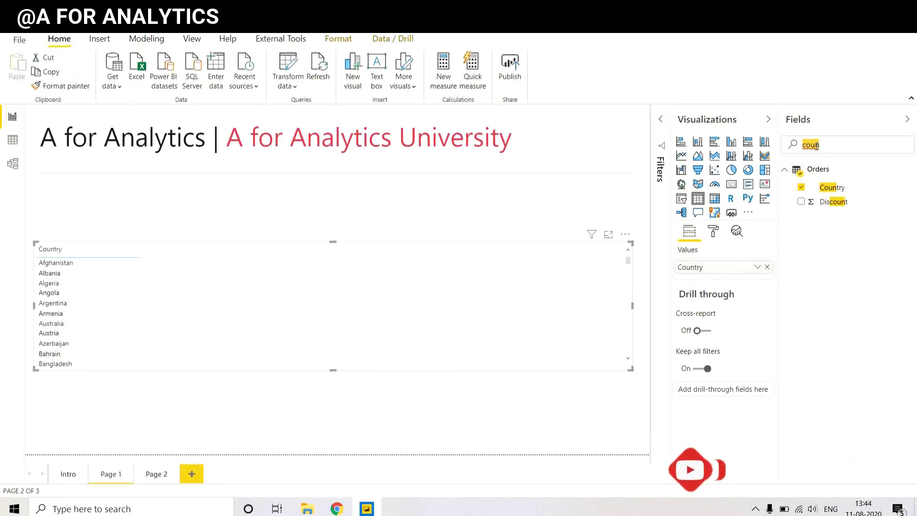
{"action": "type", "text": "sales"}
{"action": "left_click", "coordinate": [801, 187]}
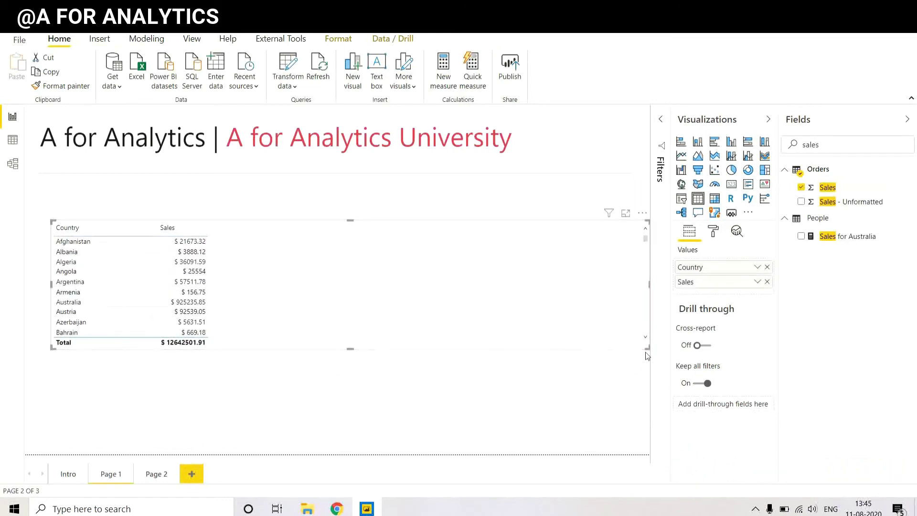
Reshape the table into a narrower, taller box near the page centre and clear the search
{"action": "left_click_drag", "start_coordinate": [646, 348], "coordinate": [384, 415]}
{"action": "left_click_drag", "start_coordinate": [354, 354], "coordinate": [561, 337]}
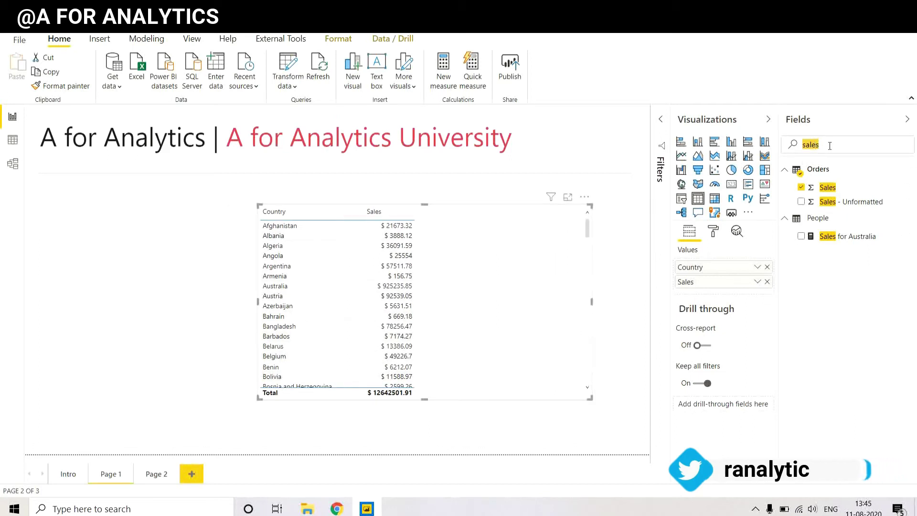
{"action": "key", "text": "BackSpace"}
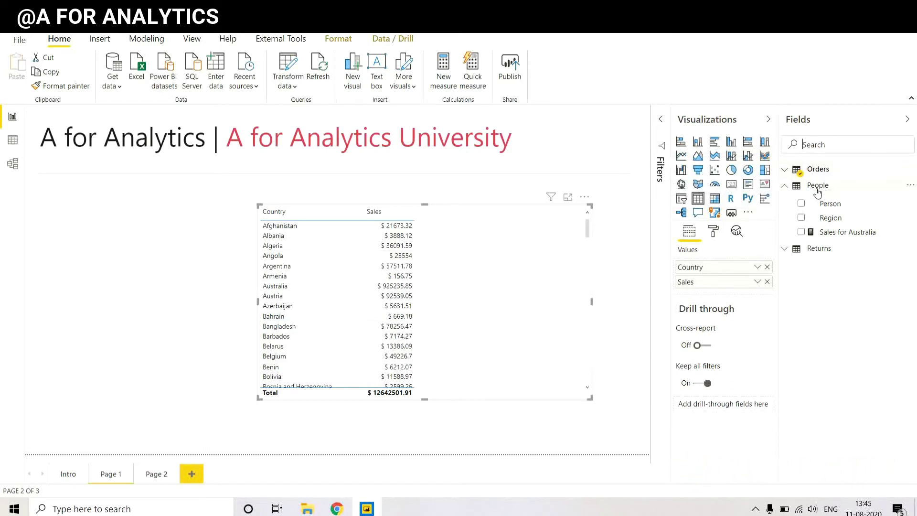
{"action": "mouse_move", "coordinate": [825, 173]}
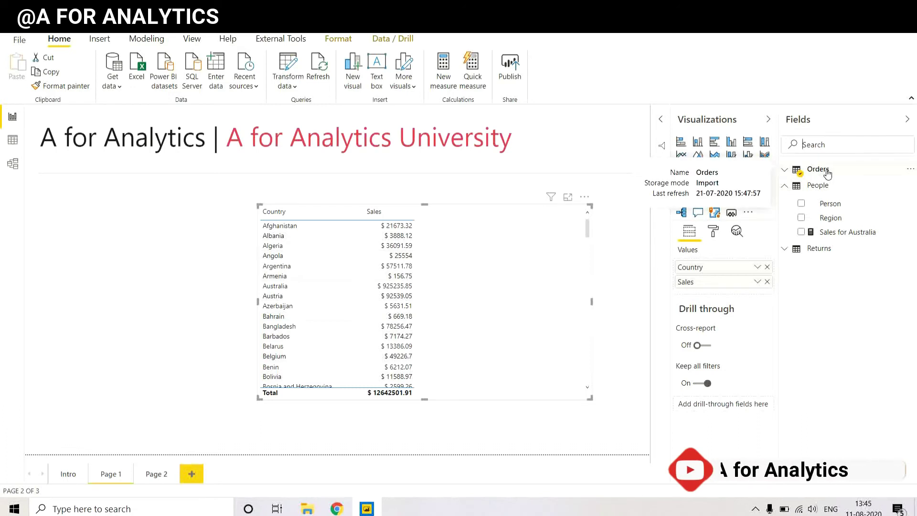
{"action": "left_click", "coordinate": [910, 170]}
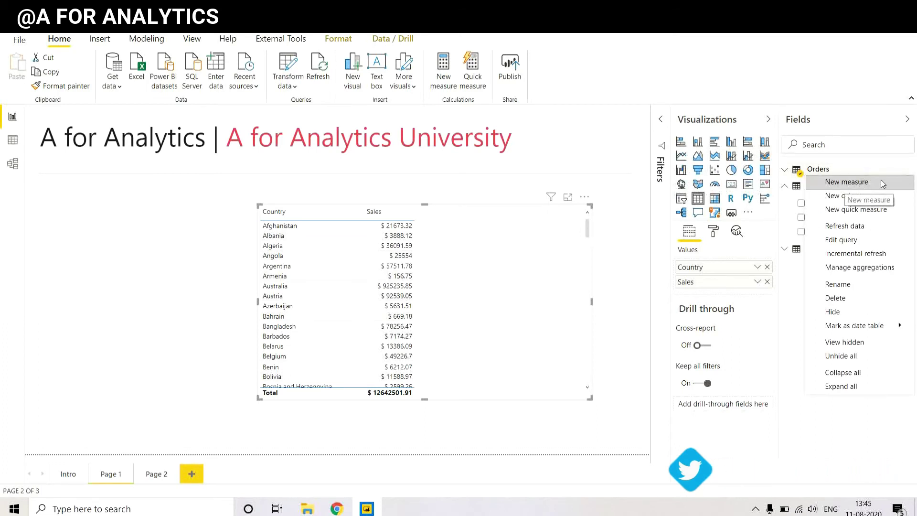
{"action": "left_click", "coordinate": [785, 311]}
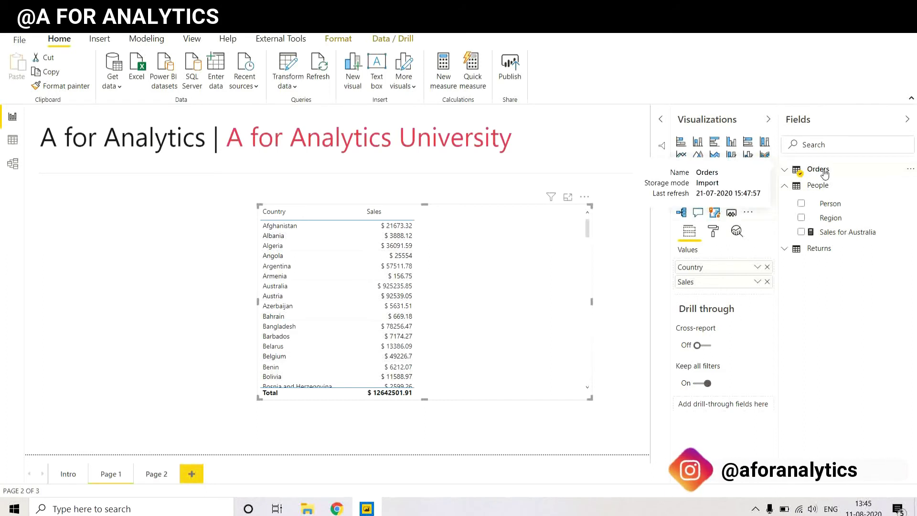
Change the Sales for Australia measure's home table from People to Orders
{"action": "left_click", "coordinate": [870, 236]}
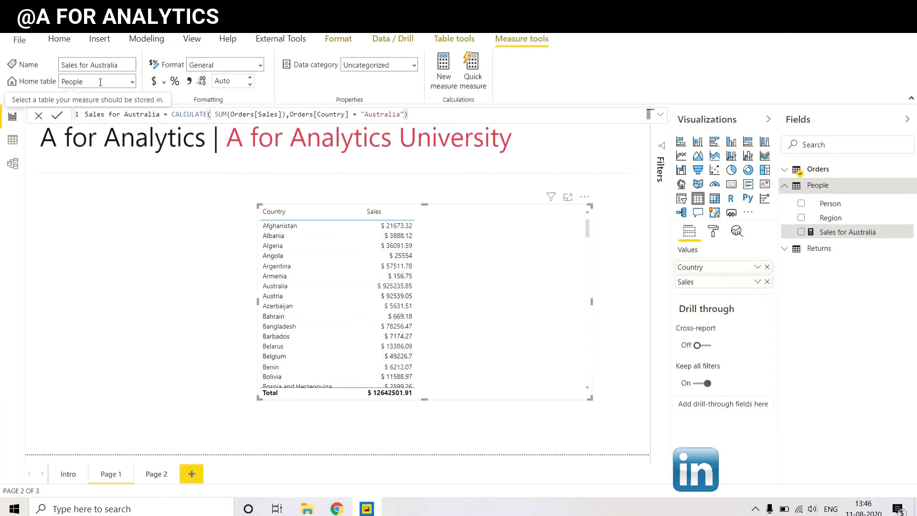
{"action": "left_click", "coordinate": [132, 82]}
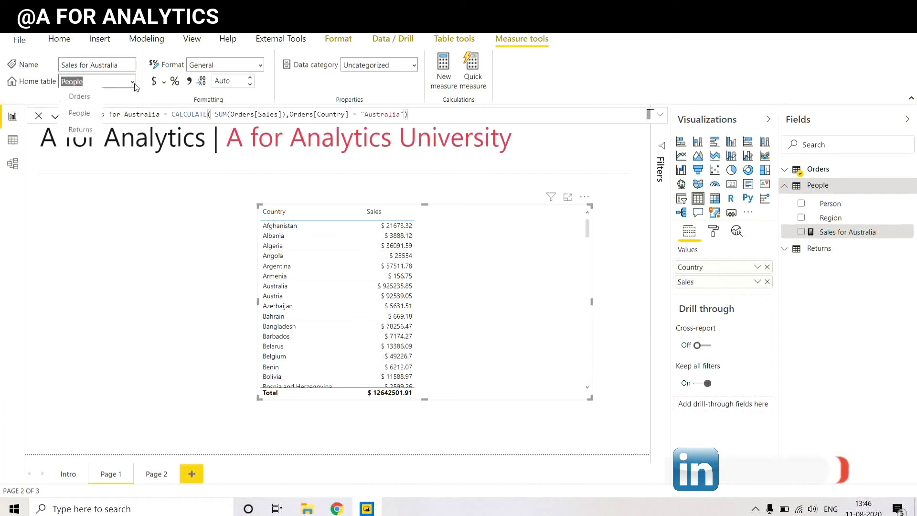
{"action": "left_click", "coordinate": [79, 98]}
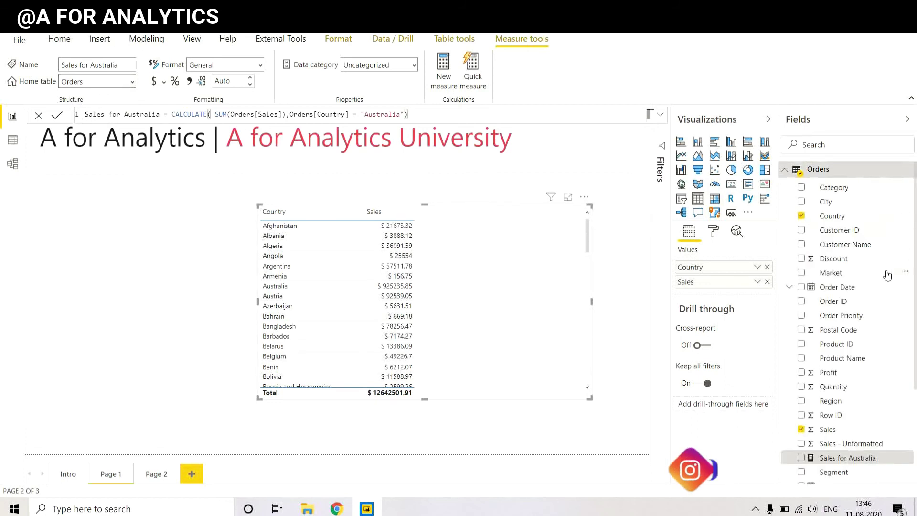
{"action": "scroll", "coordinate": [861, 311], "scroll_direction": "down", "scroll_amount": 3}
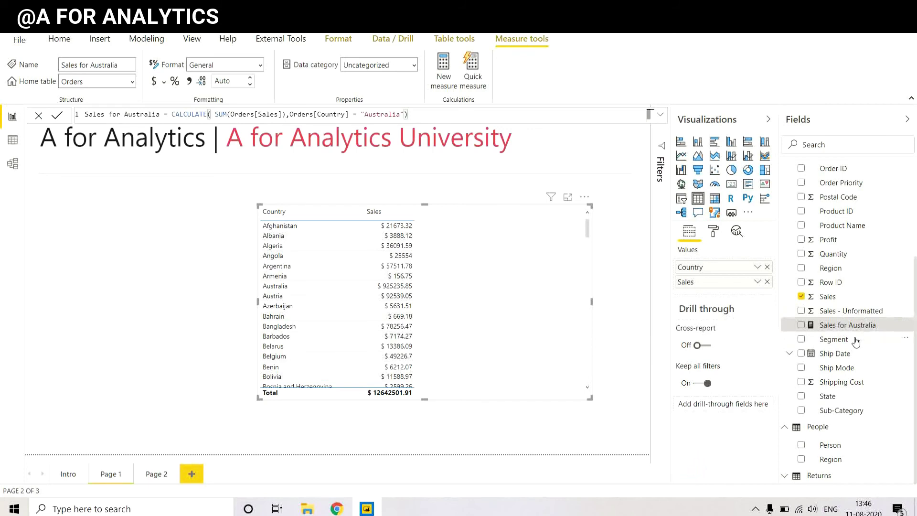
{"action": "scroll", "coordinate": [843, 325], "scroll_direction": "up", "scroll_amount": 5}
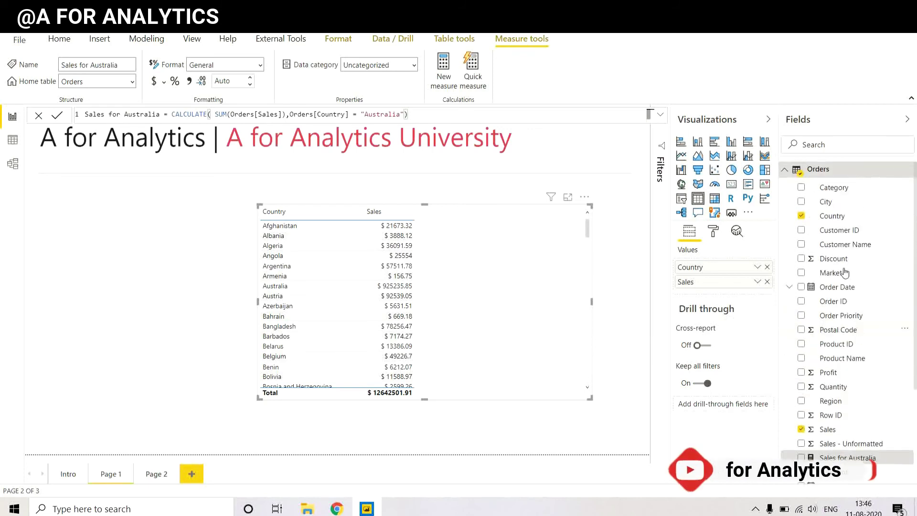
{"action": "left_click", "coordinate": [783, 169]}
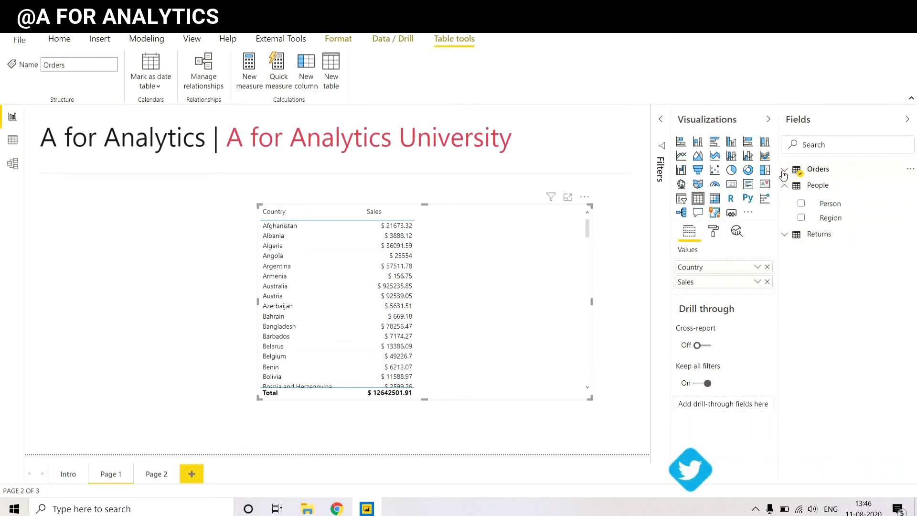
Expand the Orders table to confirm Sales for Australia appears beside Sales and Sales - Unformatted
{"action": "left_click", "coordinate": [785, 169]}
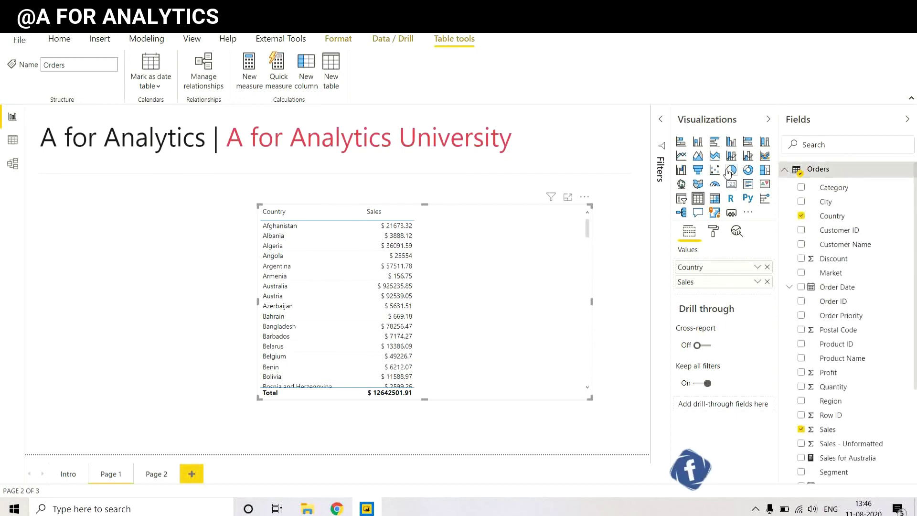